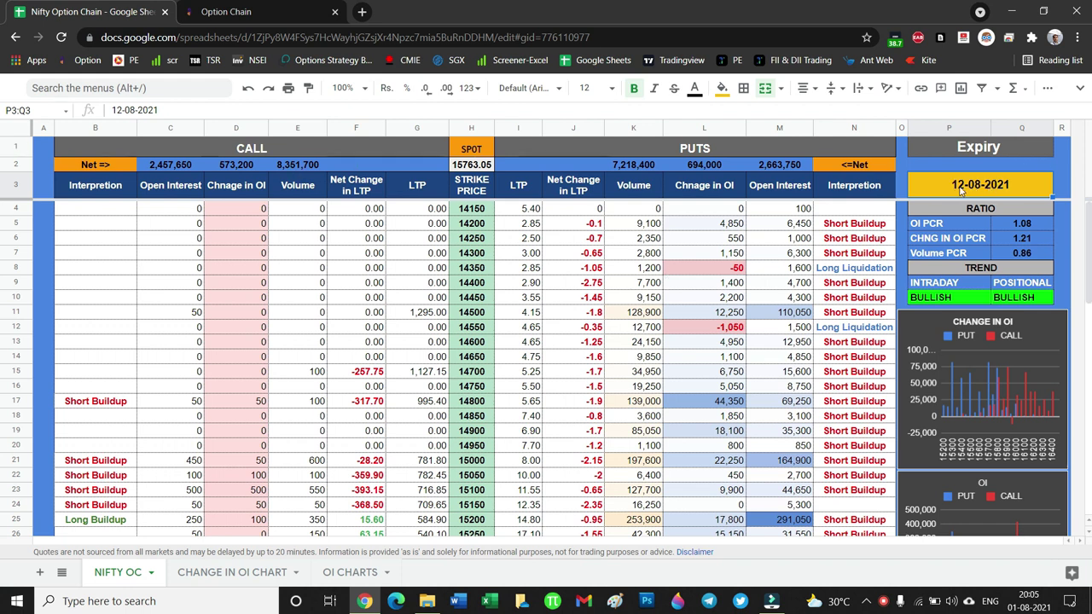
- Set the option chain's expiry date to 05-08-2021 and look over the change in OI and OI charts
{"action": "double_click", "coordinate": [966, 188]}
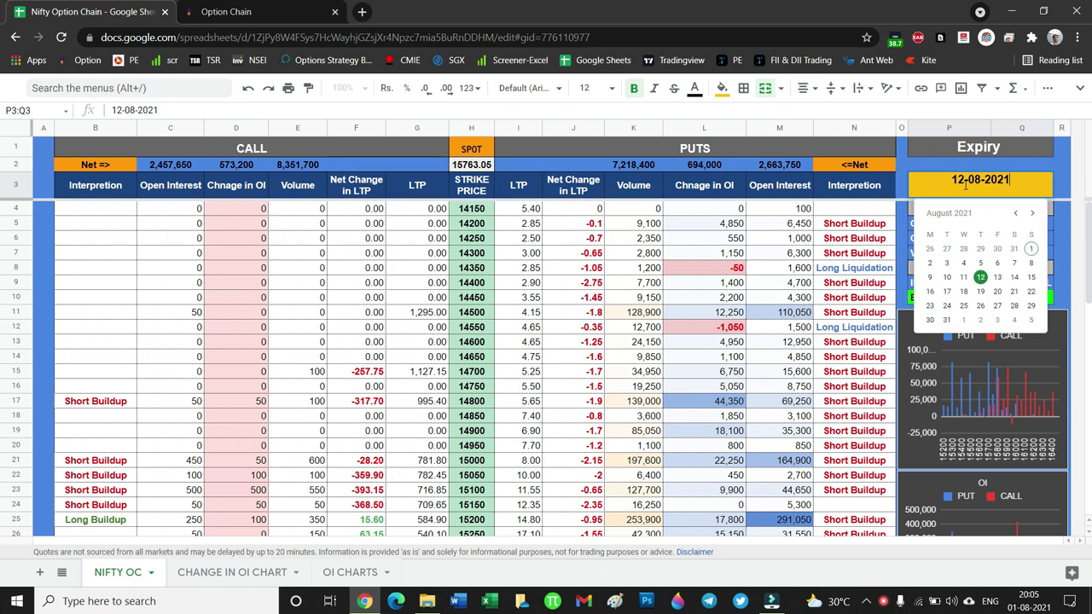
{"action": "left_click", "coordinate": [981, 265]}
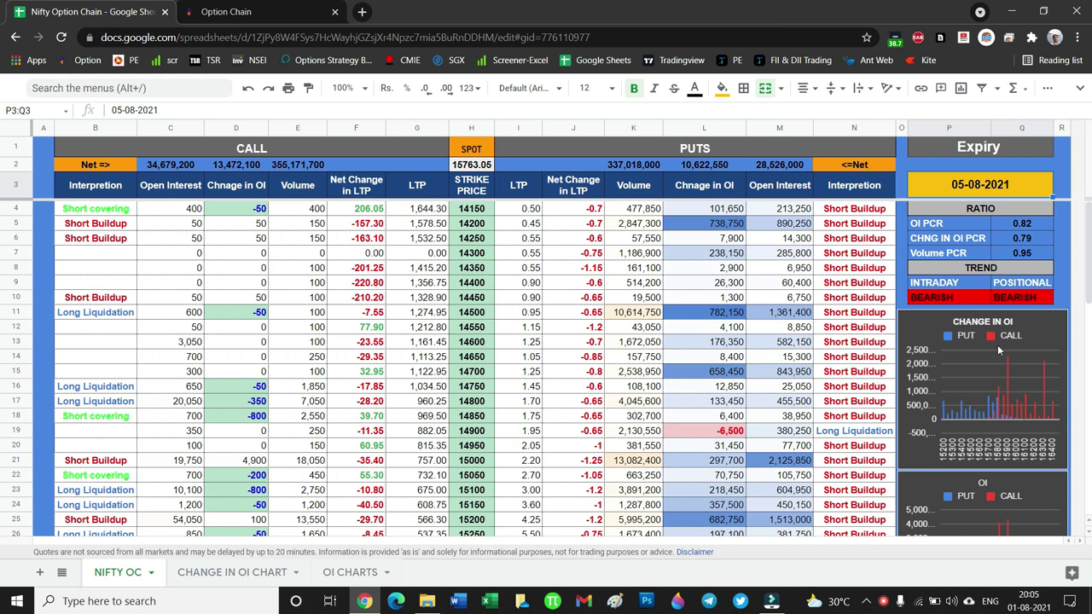
{"action": "left_click", "coordinate": [924, 346]}
{"action": "scroll", "coordinate": [921, 493], "scroll_direction": "down", "scroll_amount": 1}
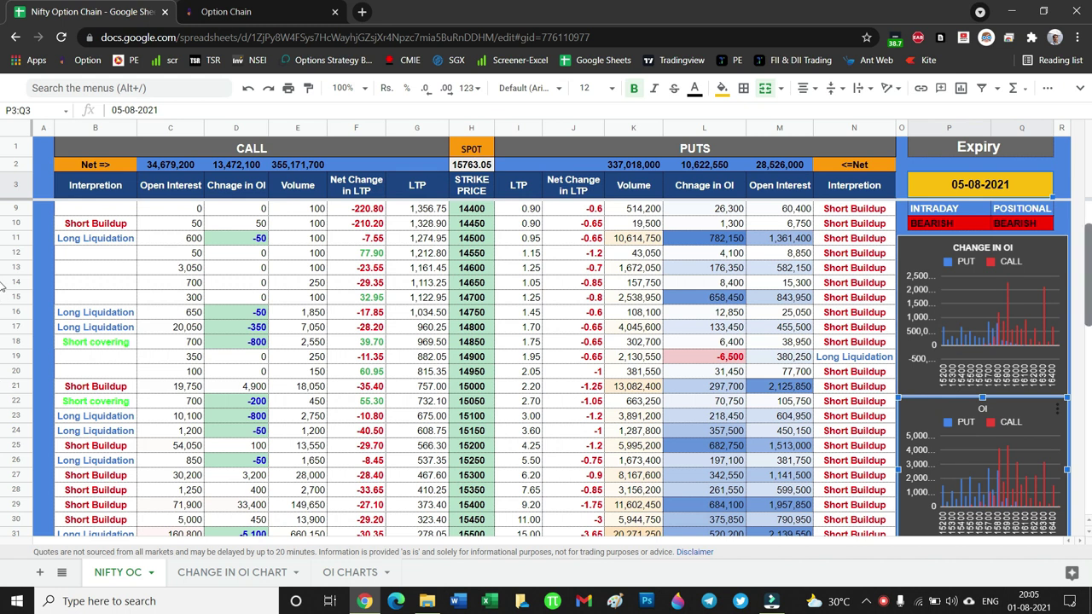
{"action": "scroll", "coordinate": [3, 281], "scroll_direction": "up", "scroll_amount": 1}
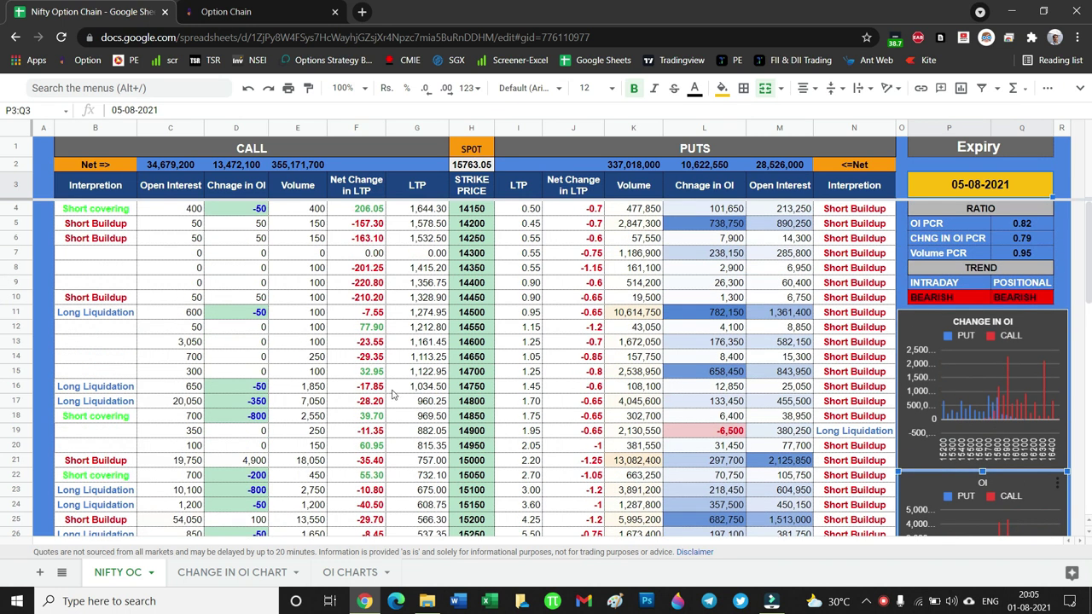
- Examine the net call and put totals, the Nifty spot price, and the ratio and trend sections
{"action": "left_click", "coordinate": [147, 165]}
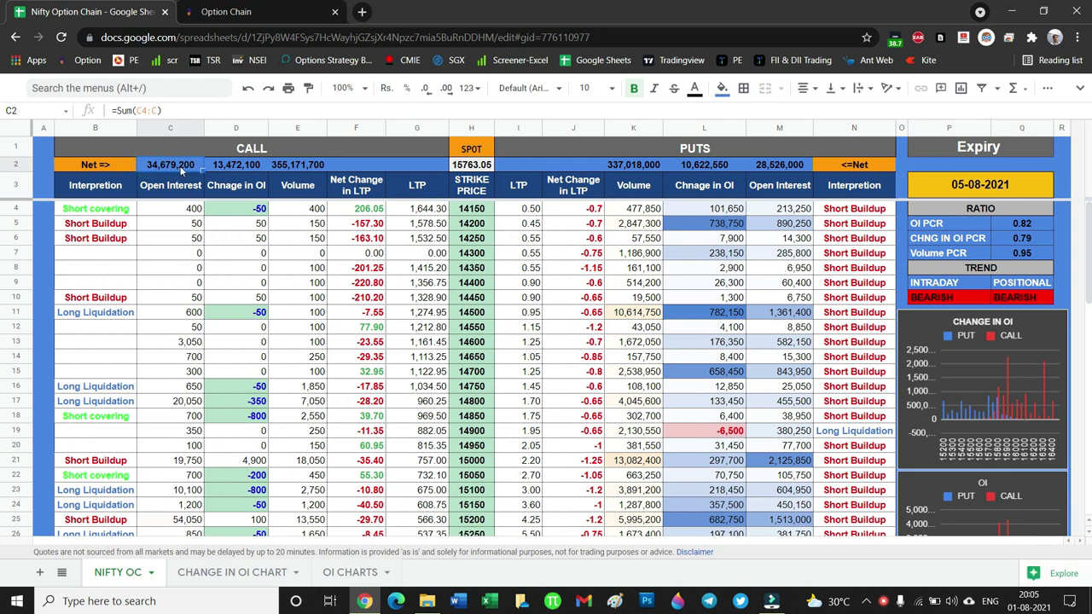
{"action": "left_click", "coordinate": [230, 167]}
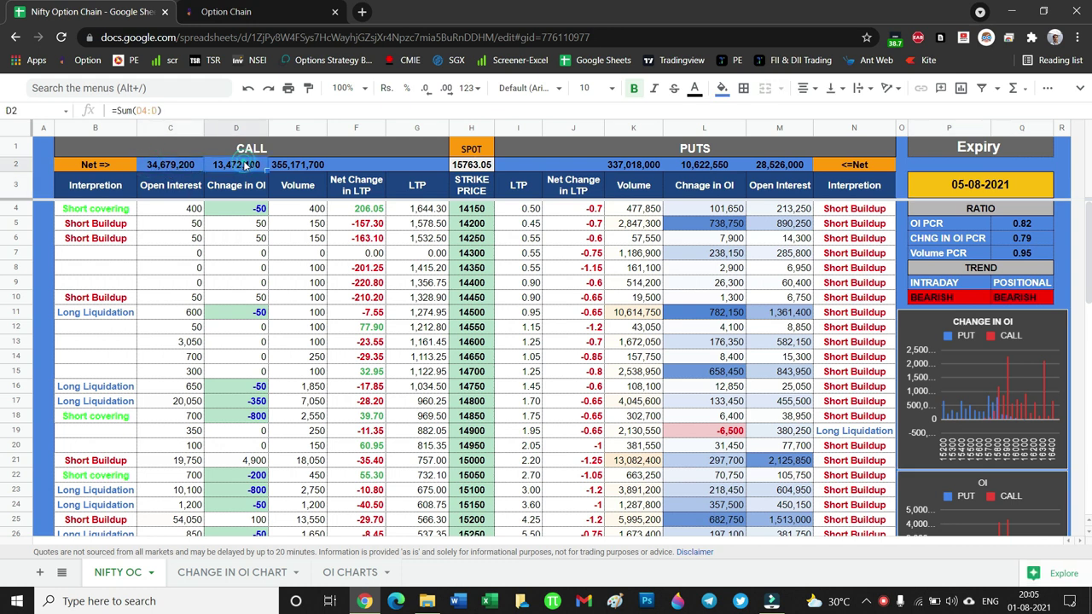
{"action": "left_click", "coordinate": [299, 168]}
{"action": "left_click", "coordinate": [624, 168]}
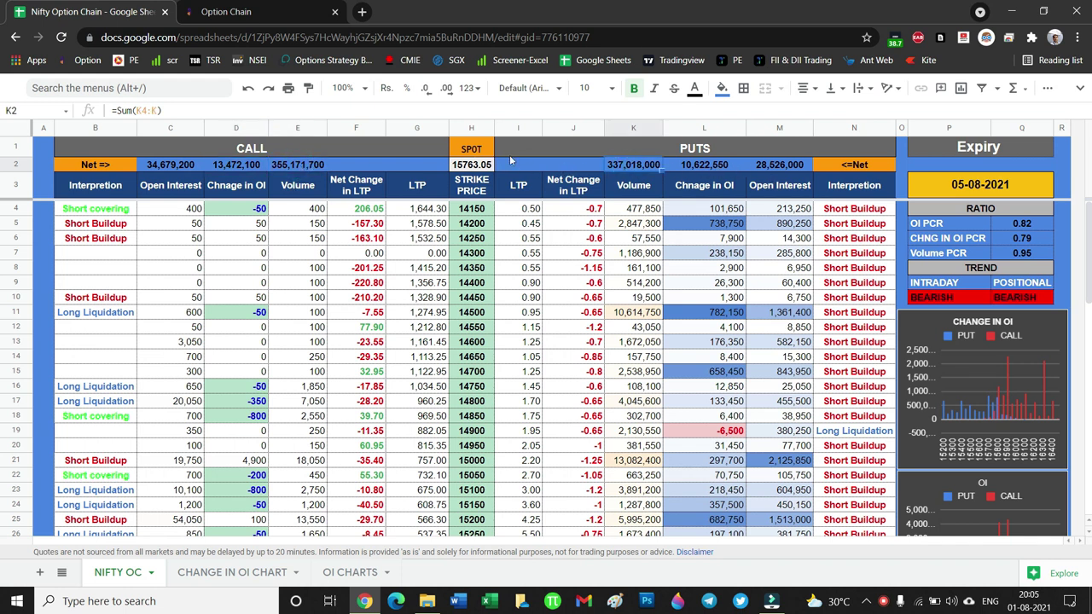
{"action": "left_click", "coordinate": [470, 164]}
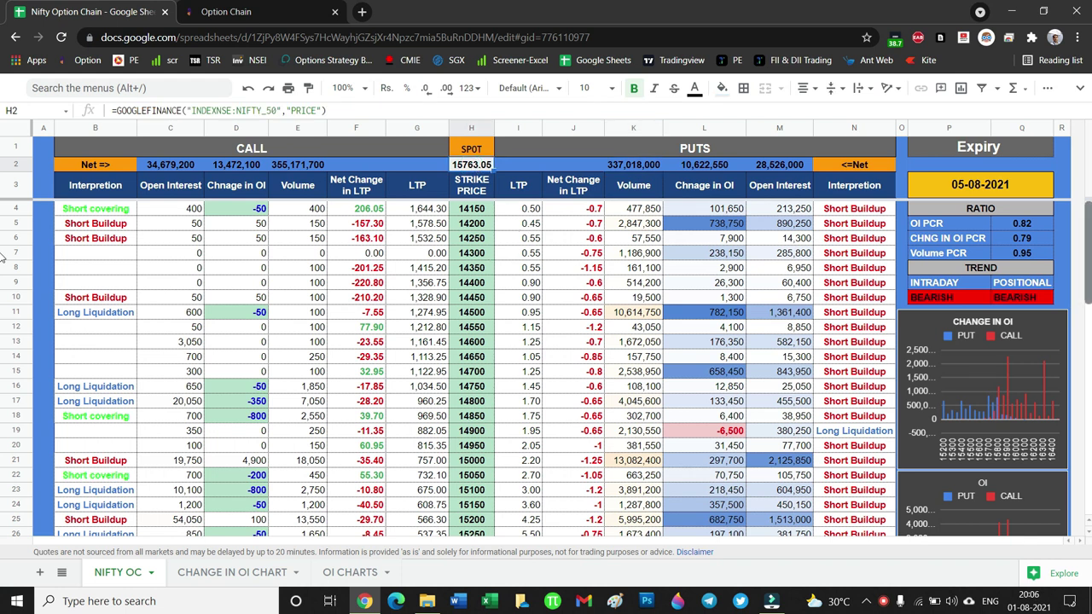
{"action": "left_click", "coordinate": [998, 210]}
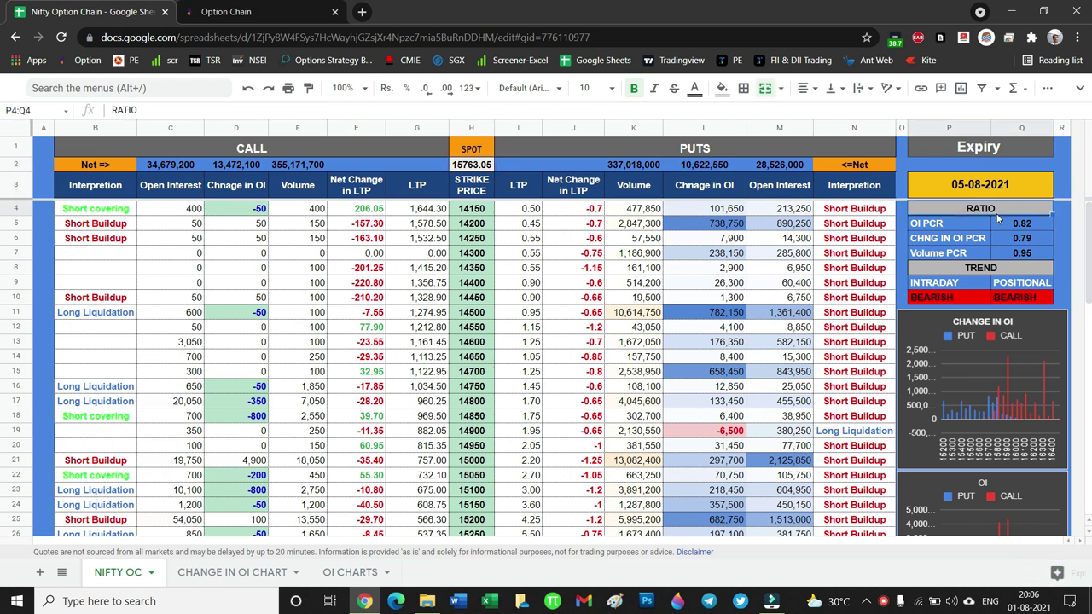
{"action": "left_click", "coordinate": [991, 269]}
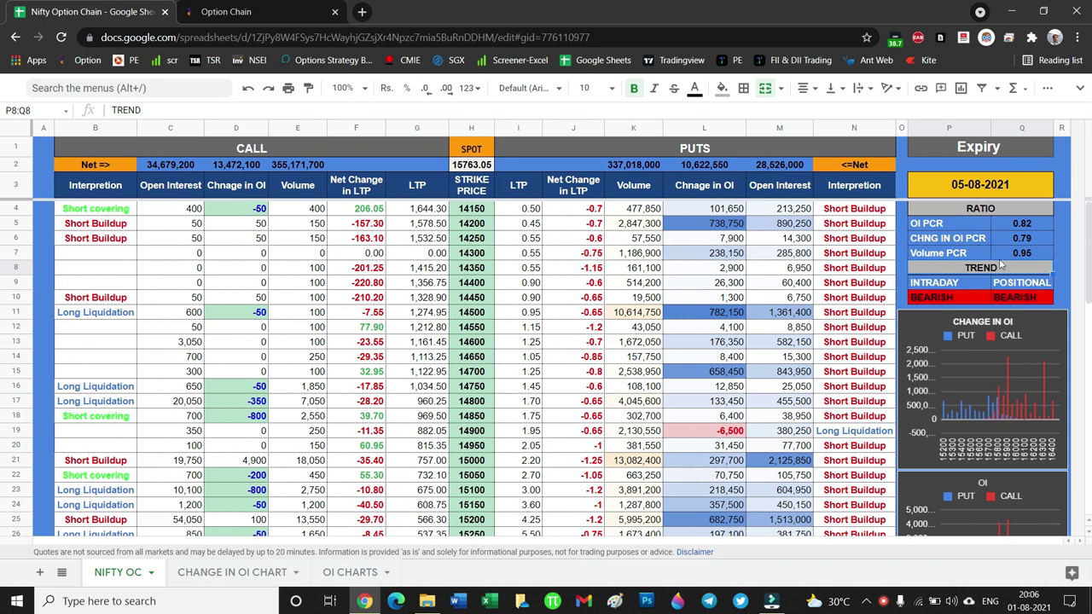
- Examine the highlighted call open interest at strikes 15800 and 15900 and the put interpretations at strikes 15700 and 15550
{"action": "left_click_drag", "start_coordinate": [1088, 282], "coordinate": [1088, 412]}
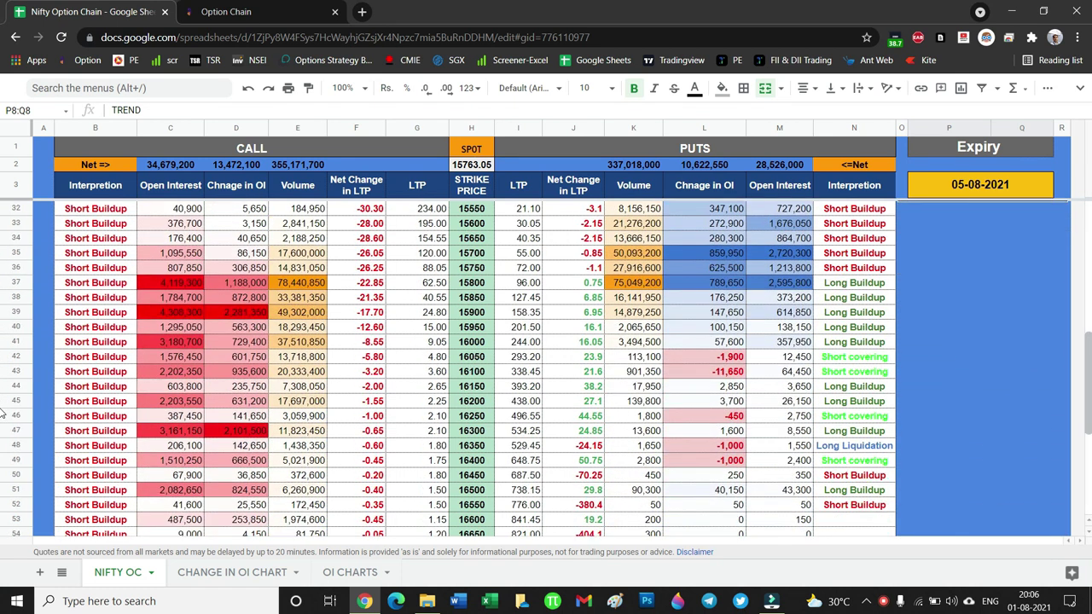
{"action": "scroll", "coordinate": [569, 281], "scroll_direction": "down", "scroll_amount": 1}
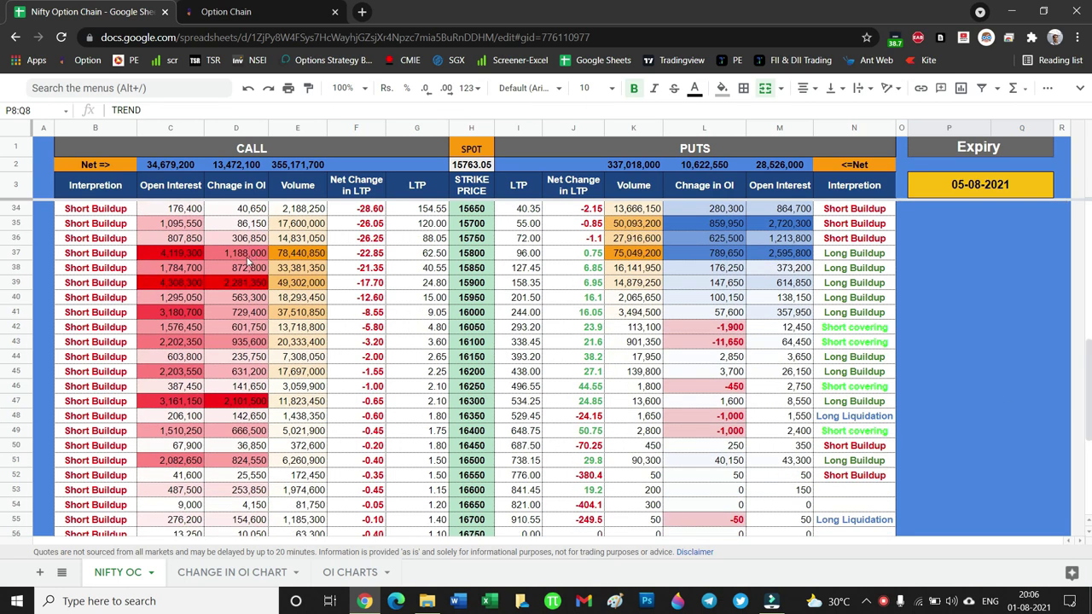
{"action": "scroll", "coordinate": [290, 381], "scroll_direction": "up", "scroll_amount": 3}
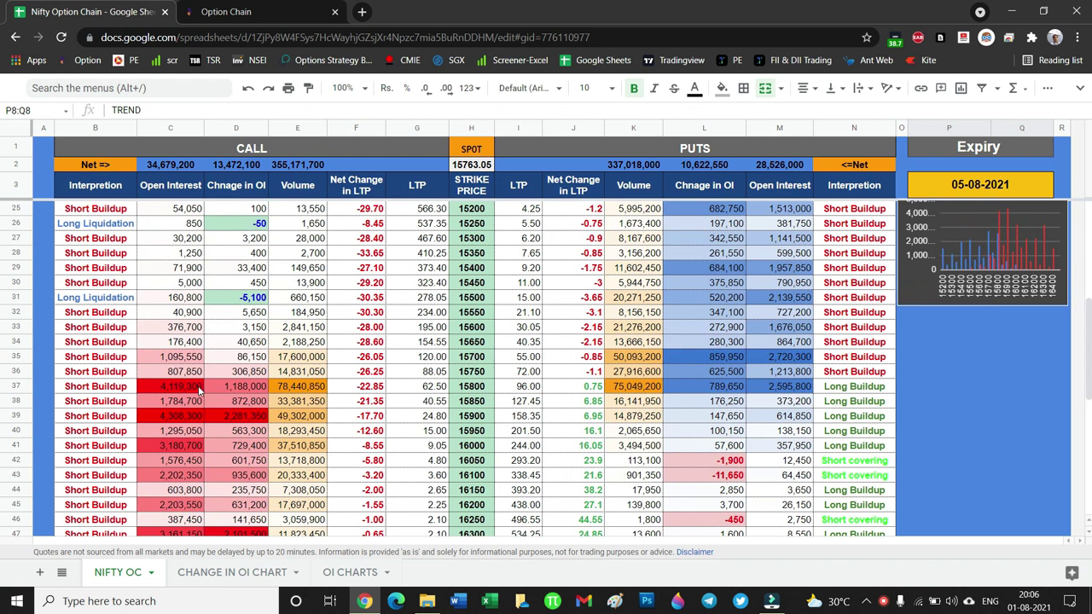
{"action": "left_click", "coordinate": [171, 390]}
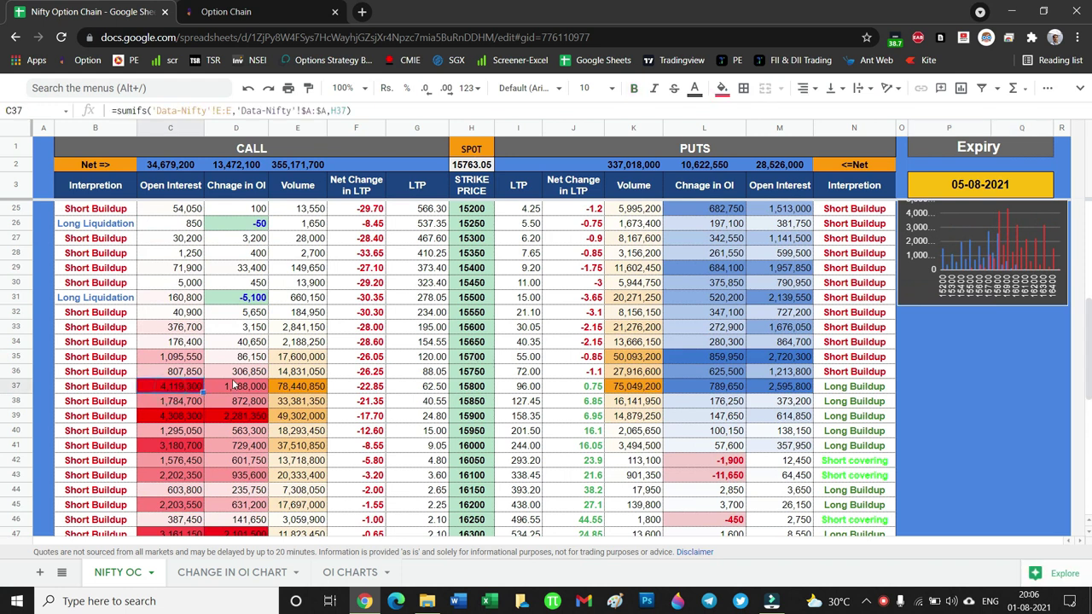
{"action": "left_click", "coordinate": [189, 417]}
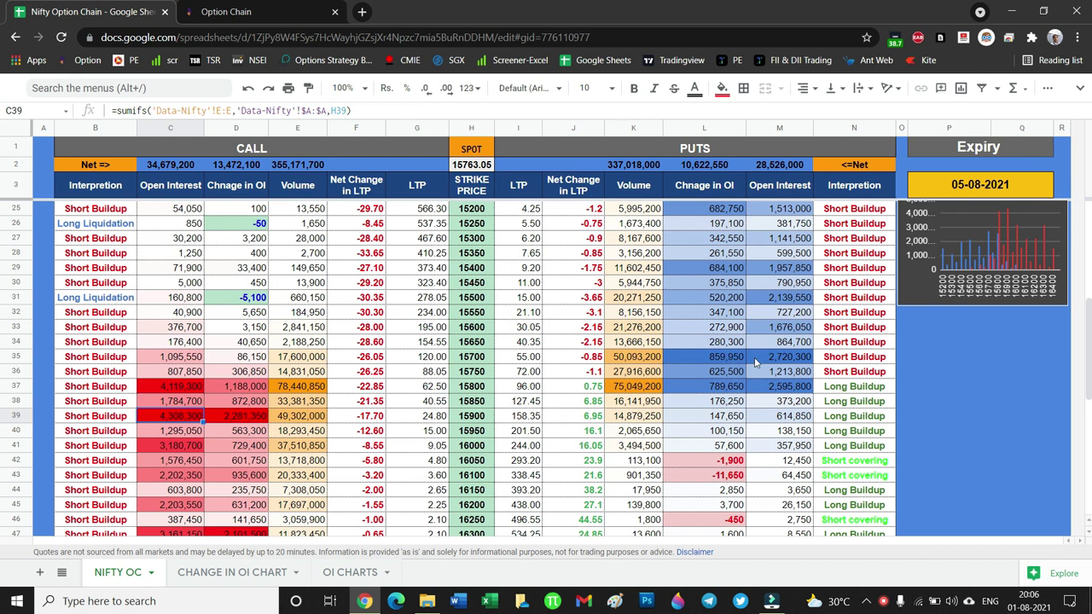
{"action": "left_click", "coordinate": [868, 359]}
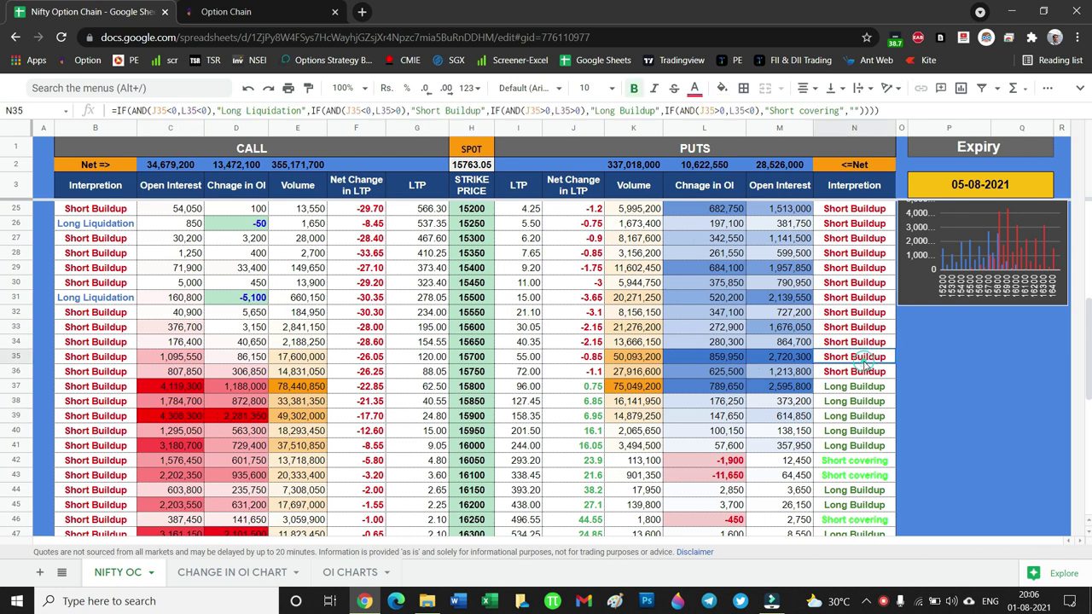
{"action": "left_click", "coordinate": [868, 312]}
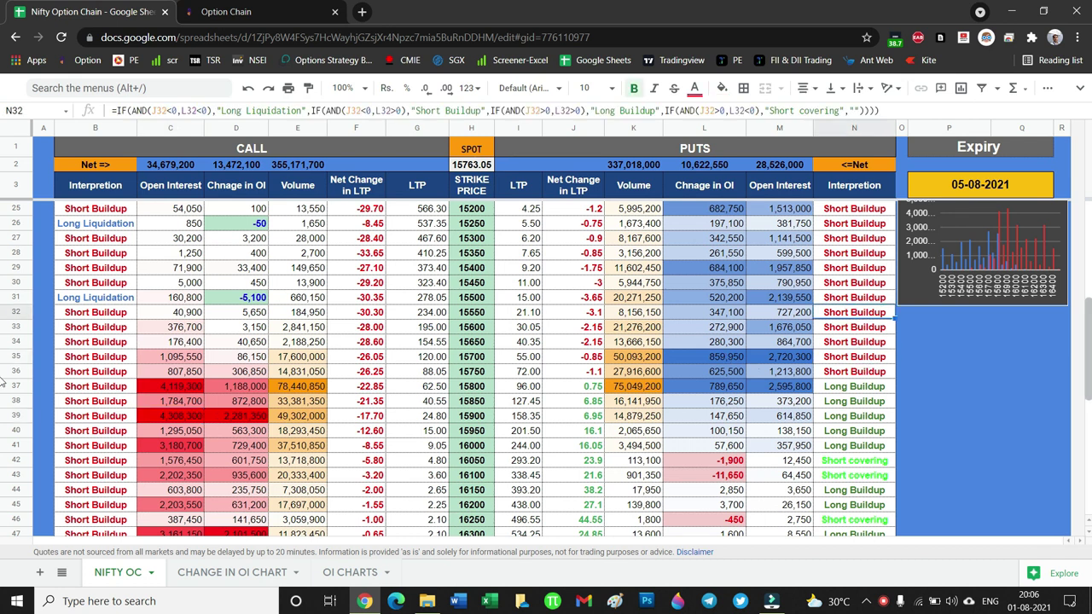
{"action": "scroll", "coordinate": [3, 380], "scroll_direction": "up", "scroll_amount": 5}
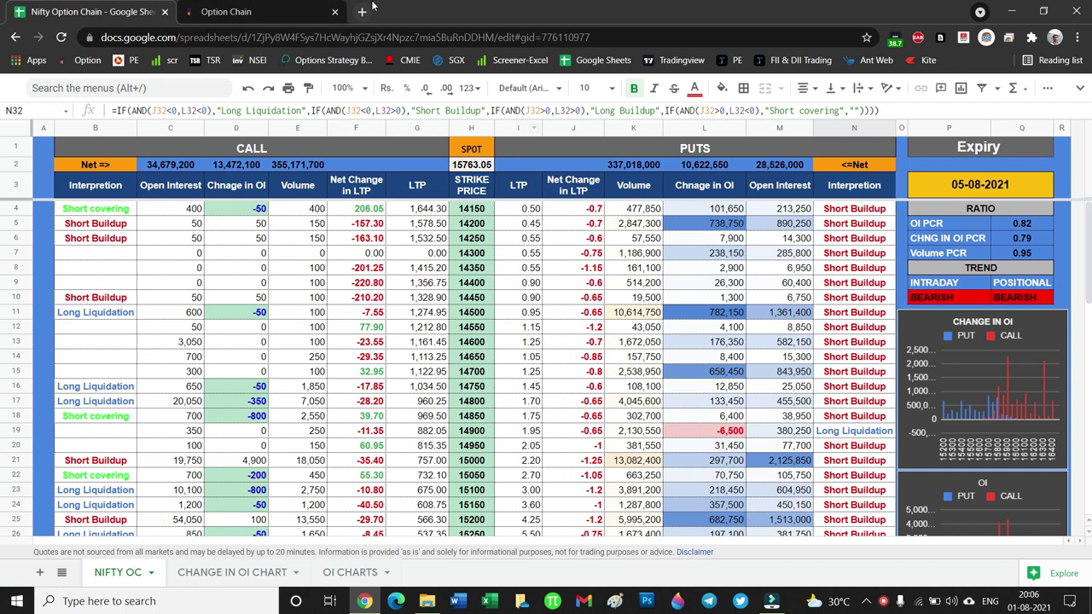
- Copy the sharing link of the Nifty Option Chain spreadsheet
{"action": "left_click", "coordinate": [1080, 88]}
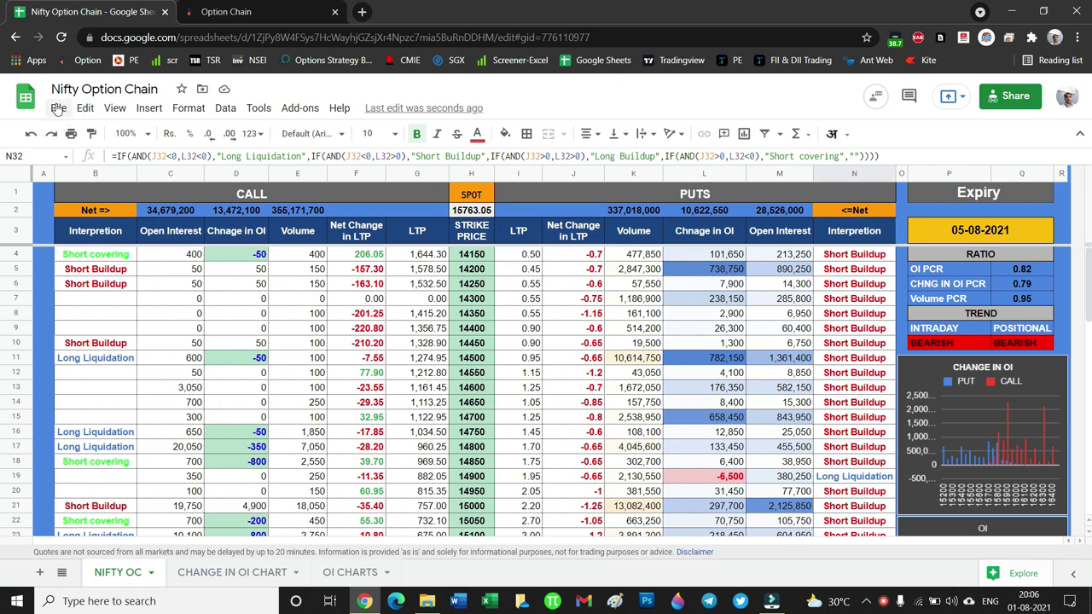
{"action": "left_click", "coordinate": [58, 107]}
{"action": "left_click", "coordinate": [86, 134]}
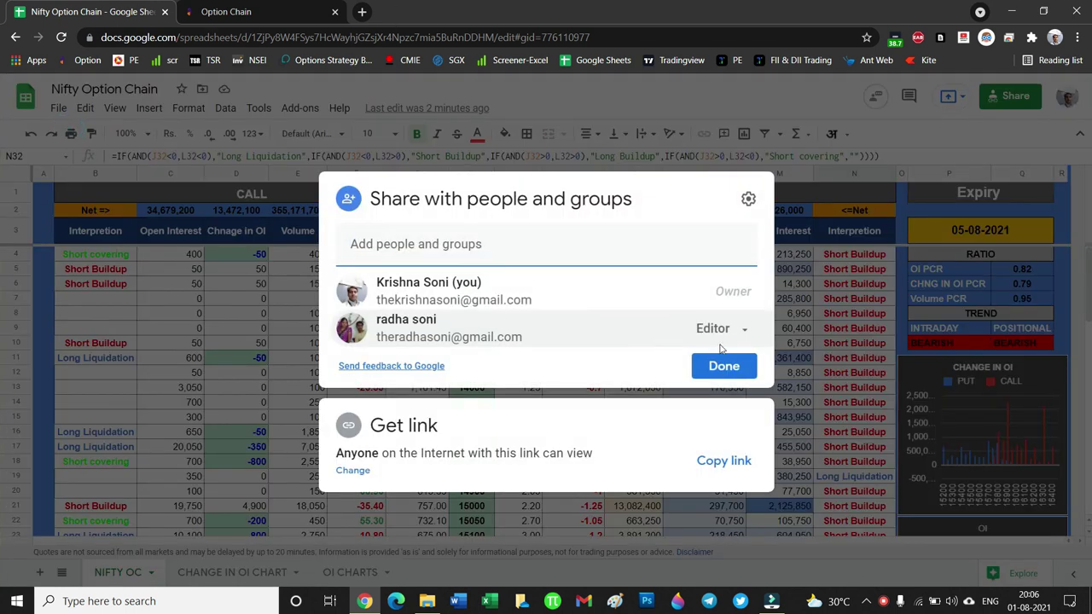
{"action": "left_click", "coordinate": [741, 462]}
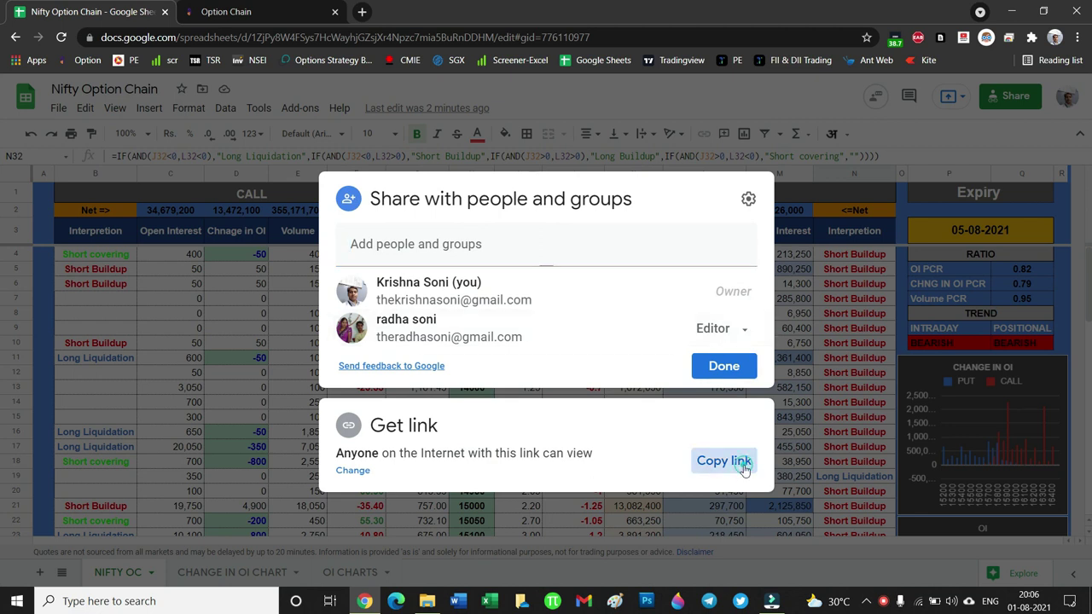
{"action": "left_click", "coordinate": [329, 8]}
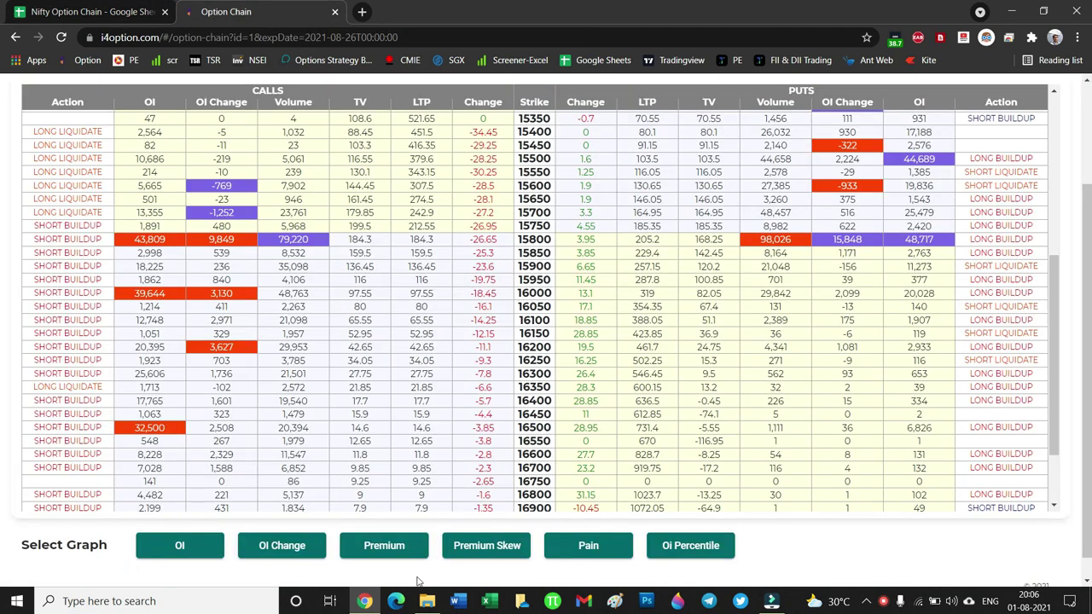
- Open the copied spreadsheet link in Microsoft Edge
{"action": "left_click", "coordinate": [395, 600]}
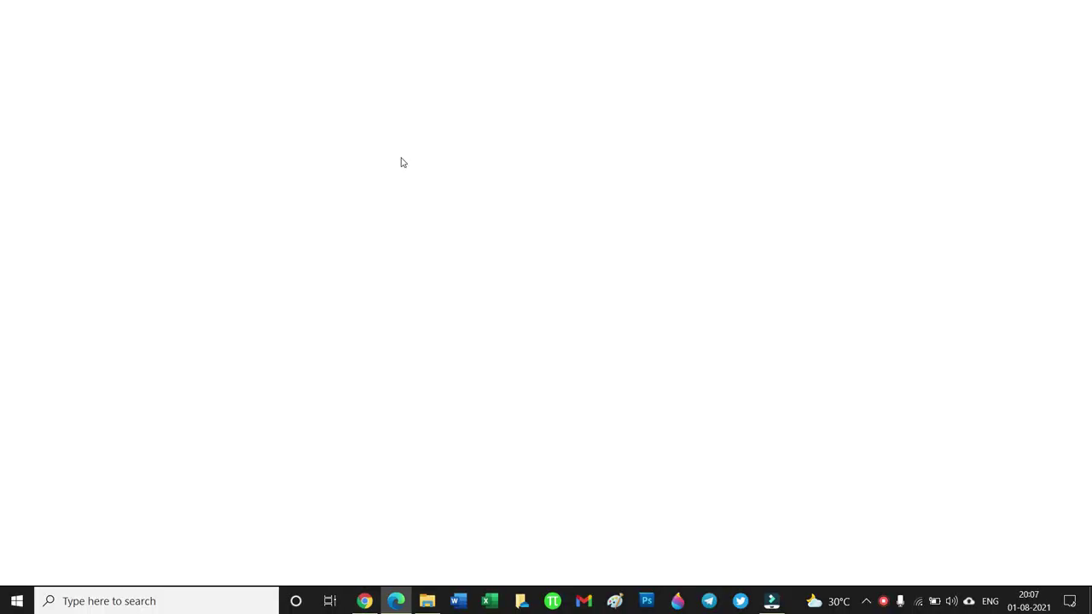
{"action": "key", "text": "ctrl+v"}
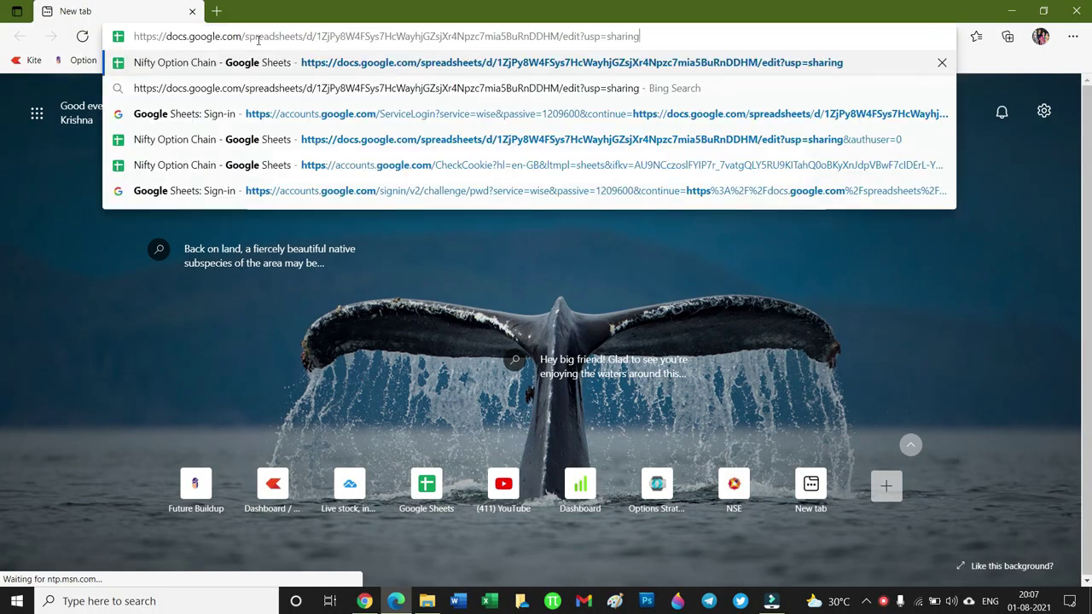
{"action": "key", "text": "Return"}
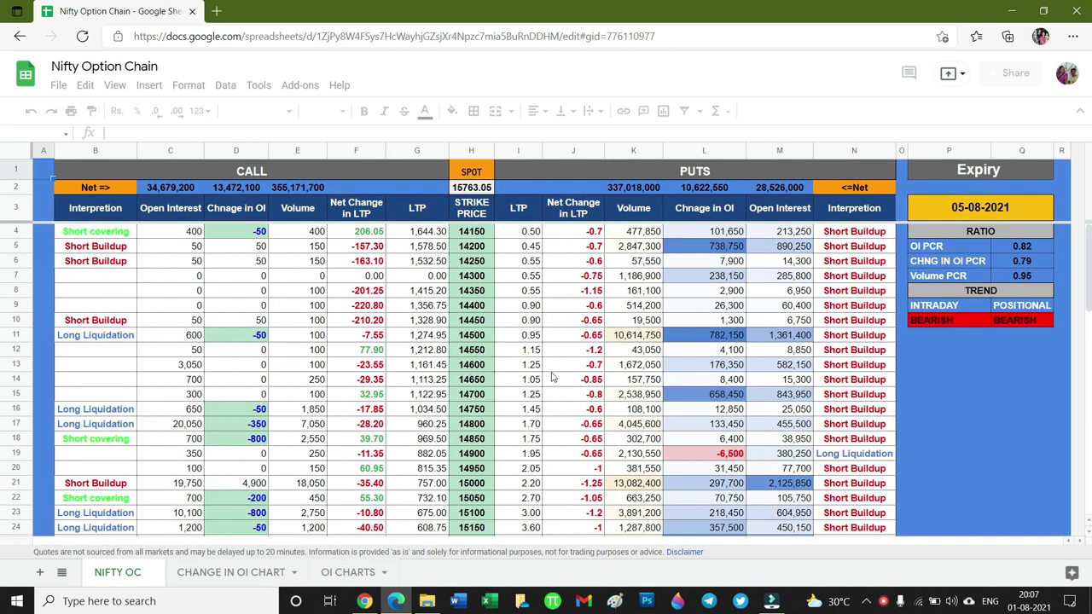
- Start making a copy of the spreadsheet and name it "Nifty Option Chain"
{"action": "left_click", "coordinate": [58, 87]}
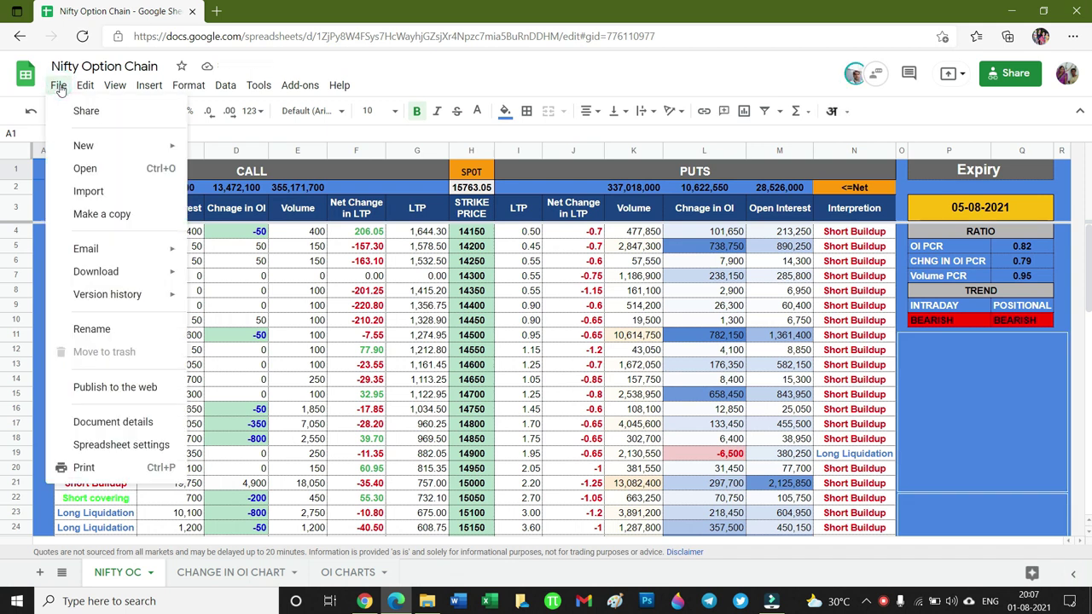
{"action": "left_click", "coordinate": [119, 218]}
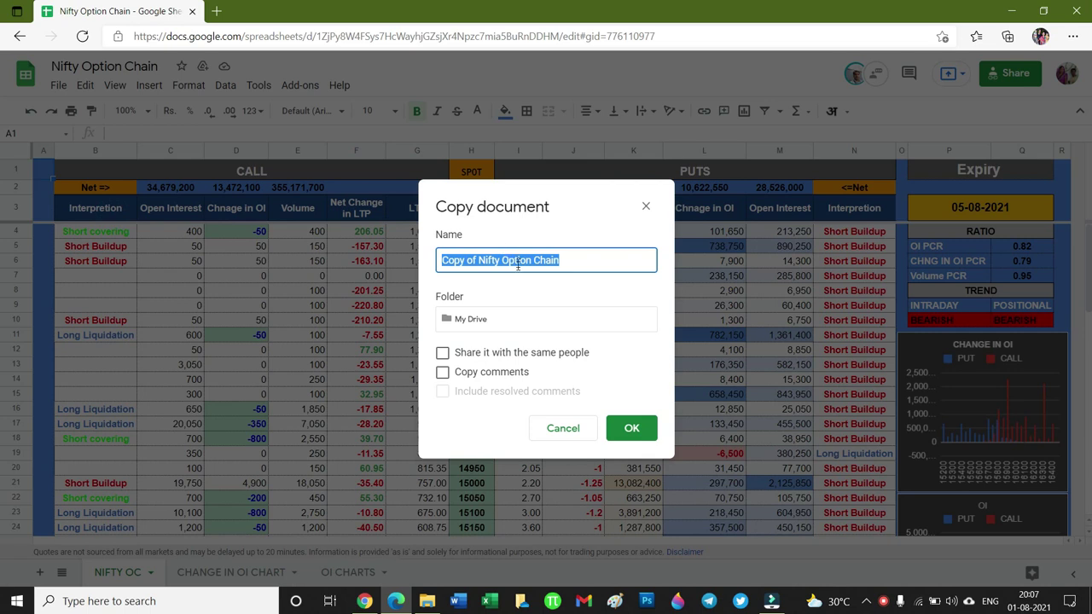
{"action": "left_click", "coordinate": [483, 261]}
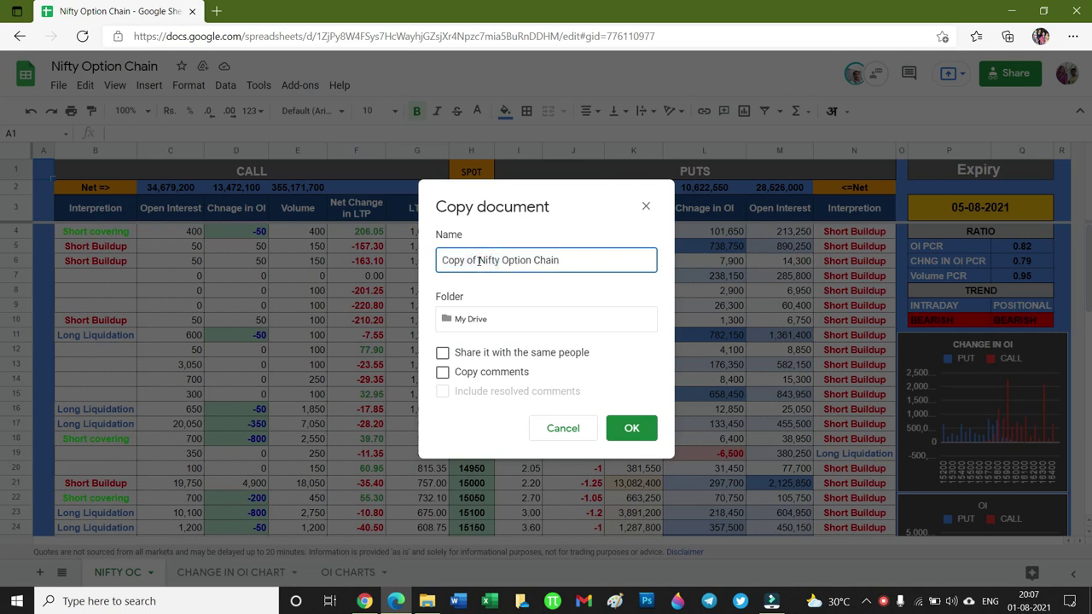
{"action": "key", "text": "BackSpace"}
{"action": "key", "text": "BackSpace"}
{"action": "key", "text": "BackSpace"}
{"action": "key", "text": "BackSpace"}
{"action": "key", "text": "BackSpace"}
{"action": "key", "text": "BackSpace"}
{"action": "key", "text": "BackSpace"}
{"action": "key", "text": "BackSpace"}
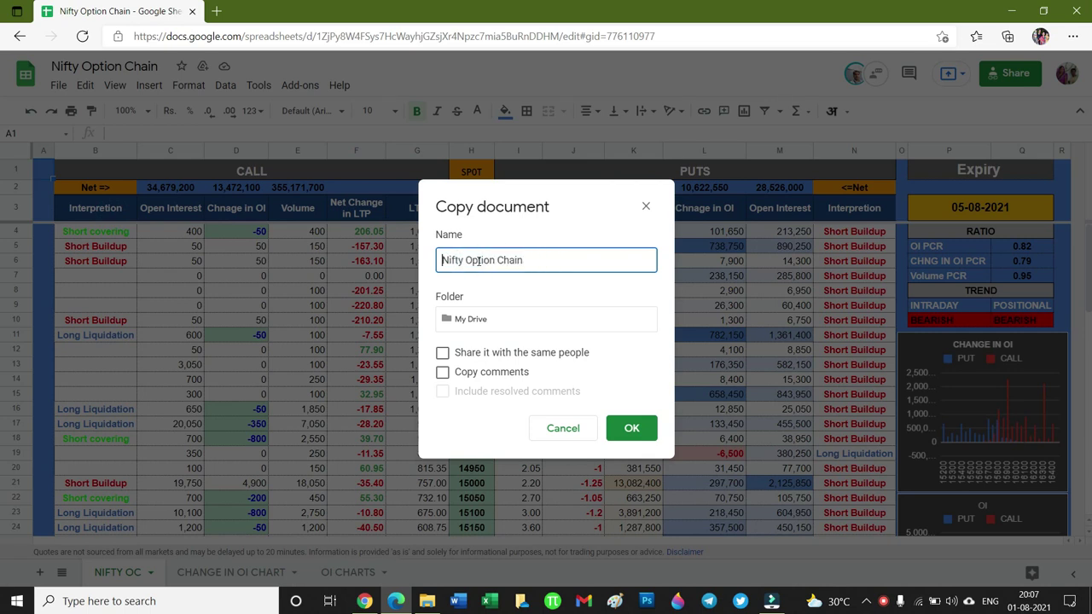
- Choose My Drive as the folder for the copy and create it
{"action": "left_click", "coordinate": [541, 319]}
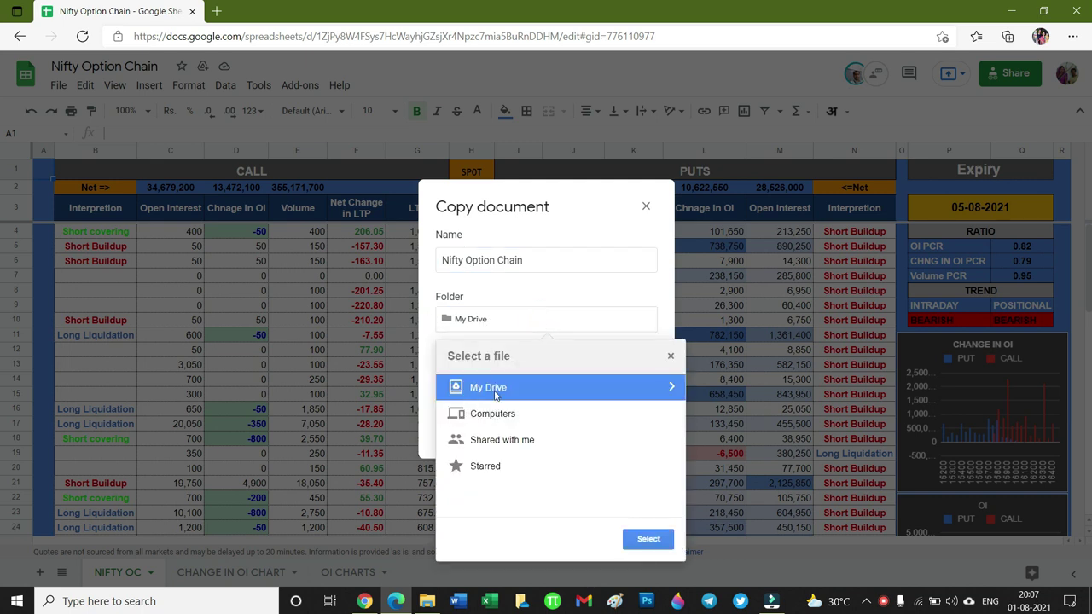
{"action": "left_click", "coordinate": [650, 539]}
{"action": "left_click", "coordinate": [648, 539]}
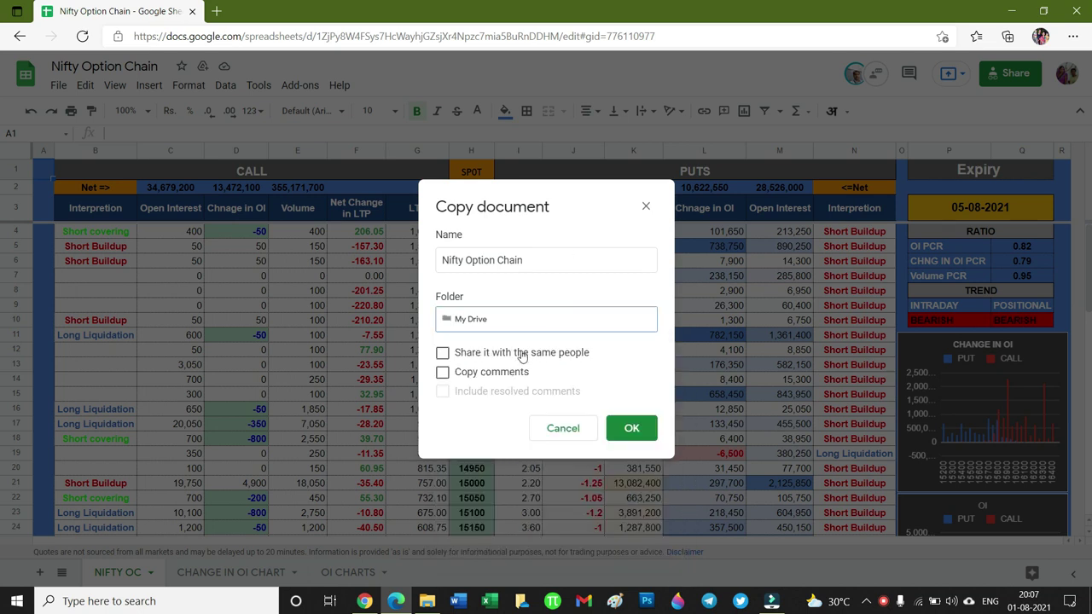
{"action": "left_click", "coordinate": [637, 432]}
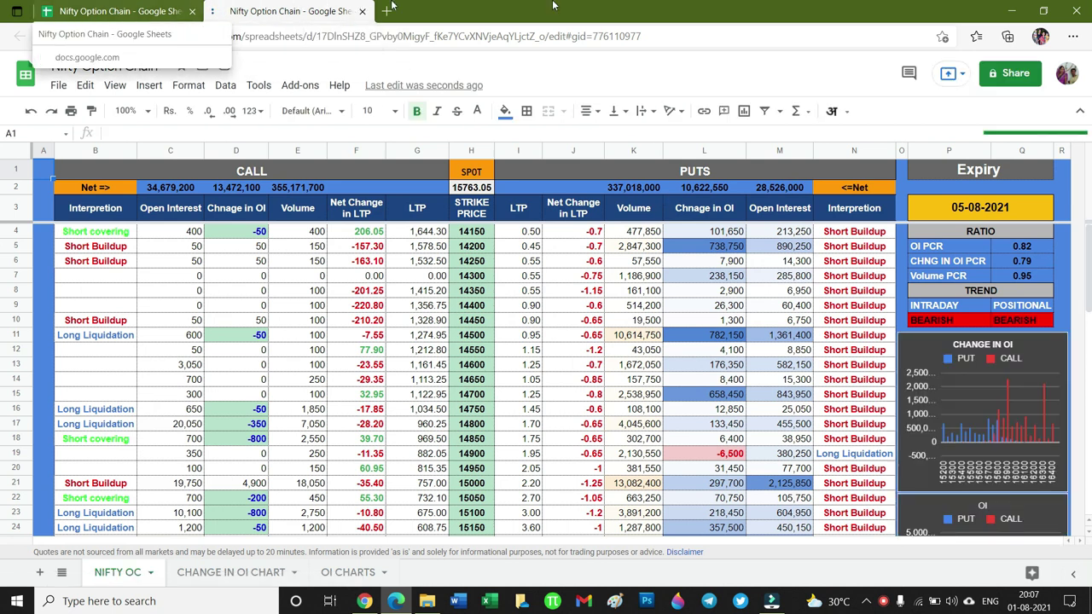
- Set the expiry date in the copied spreadsheet to 26-08-2021
{"action": "left_click", "coordinate": [964, 208]}
{"action": "double_click", "coordinate": [963, 208]}
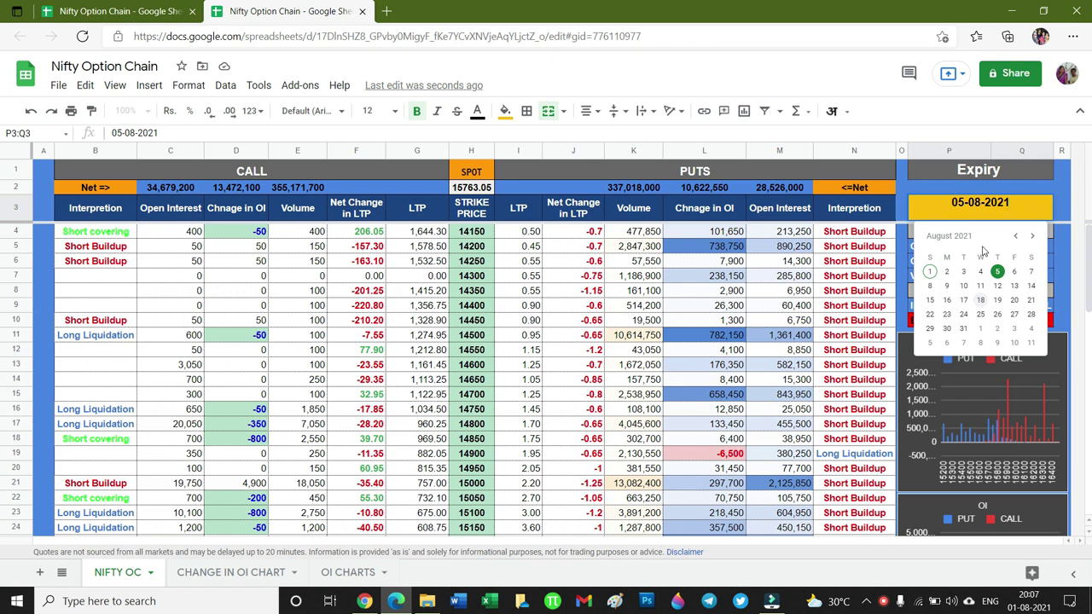
{"action": "left_click", "coordinate": [997, 315]}
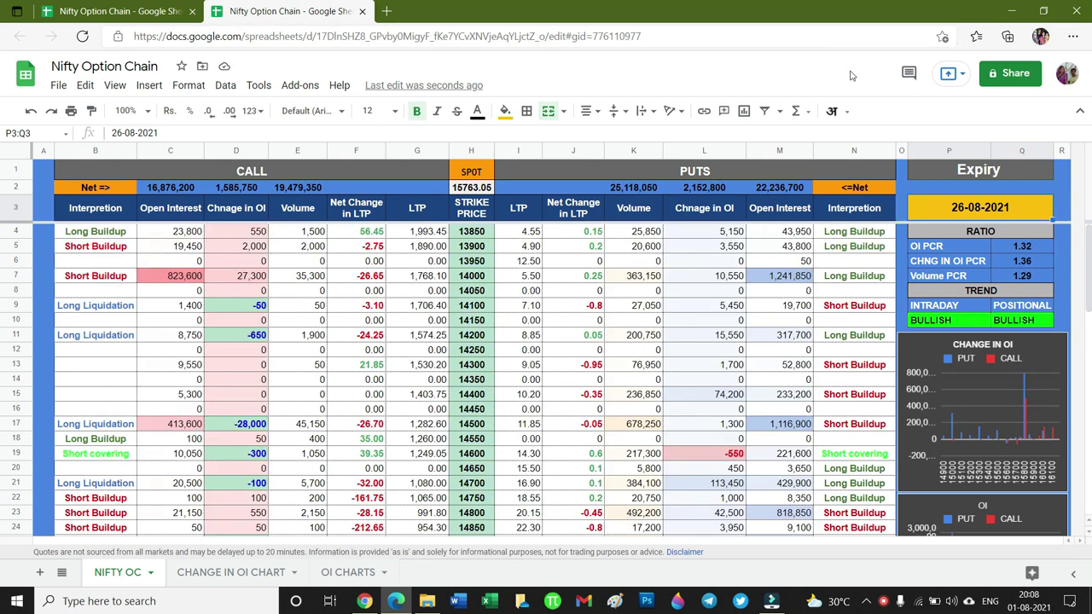
{"action": "left_click_drag", "start_coordinate": [1090, 246], "coordinate": [1088, 207]}
- Switch back to Chrome and show the original Nifty Option Chain spreadsheet
{"action": "left_click", "coordinate": [365, 599]}
{"action": "left_click", "coordinate": [147, 8]}
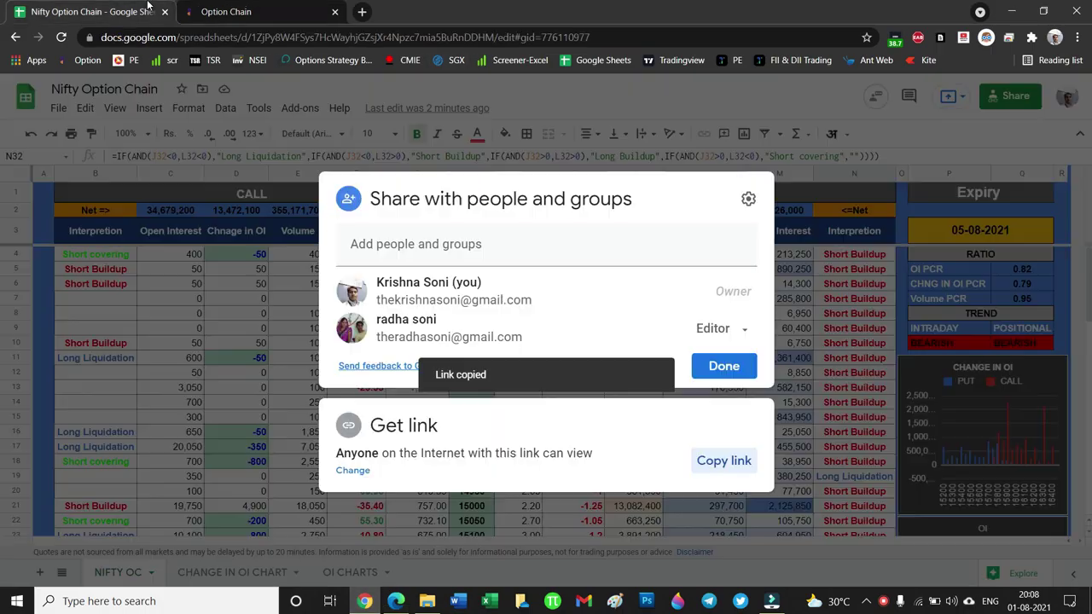
- Close the sharing dialog and view the Option Chain web page alongside the original spreadsheet in Chrome
{"action": "left_click", "coordinate": [786, 335]}
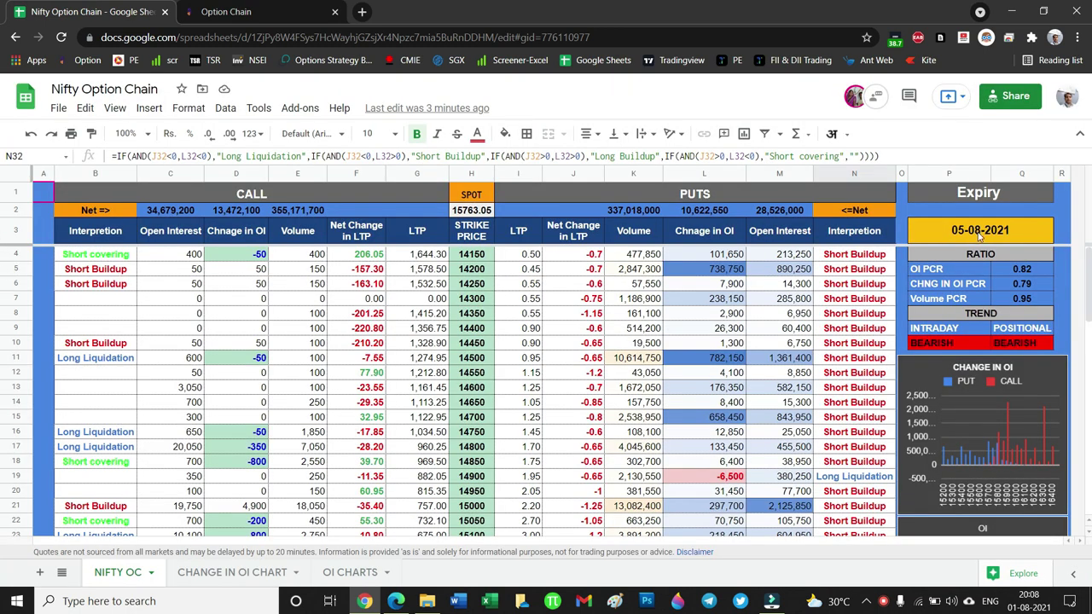
{"action": "left_click", "coordinate": [247, 8]}
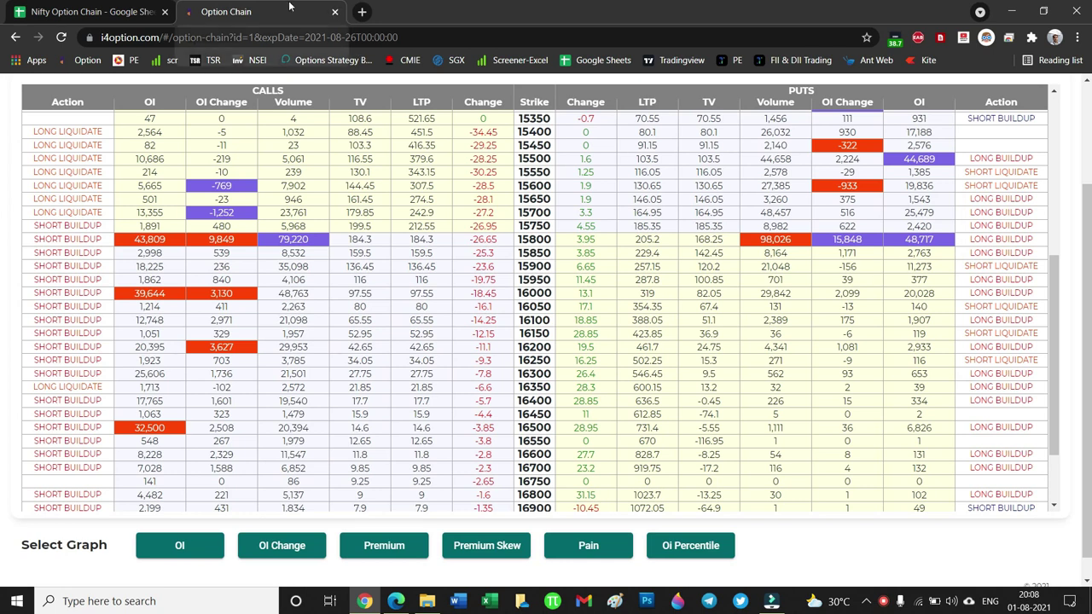
{"action": "left_click", "coordinate": [94, 11]}
- Switch to Edge and view the original spreadsheet's NIFTY OC, CHANGE IN OI CHART and OI CHARTS sheets
{"action": "left_click", "coordinate": [397, 601]}
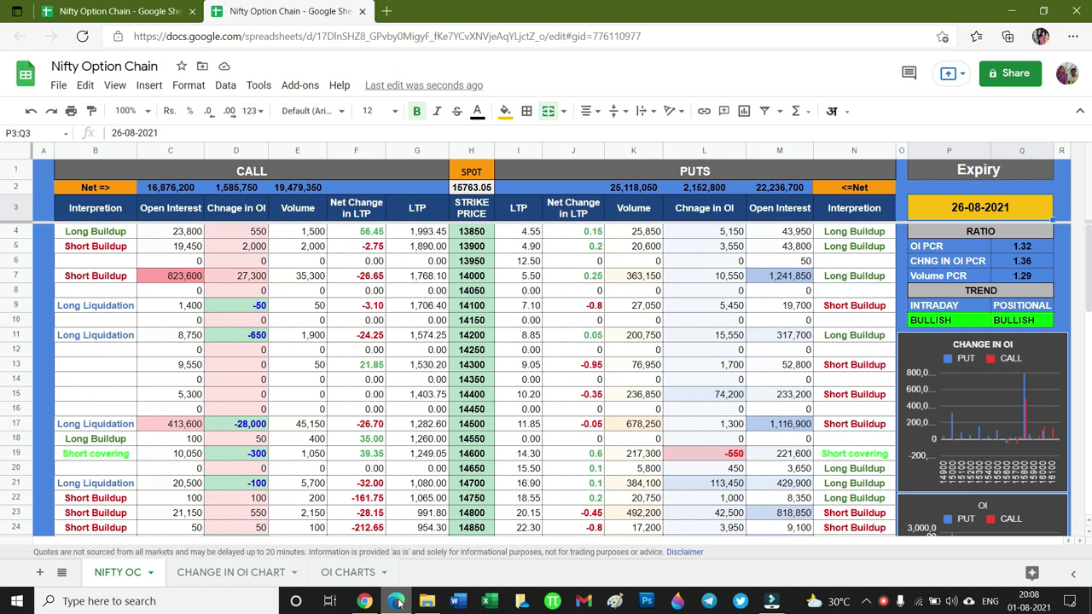
{"action": "left_click", "coordinate": [109, 12]}
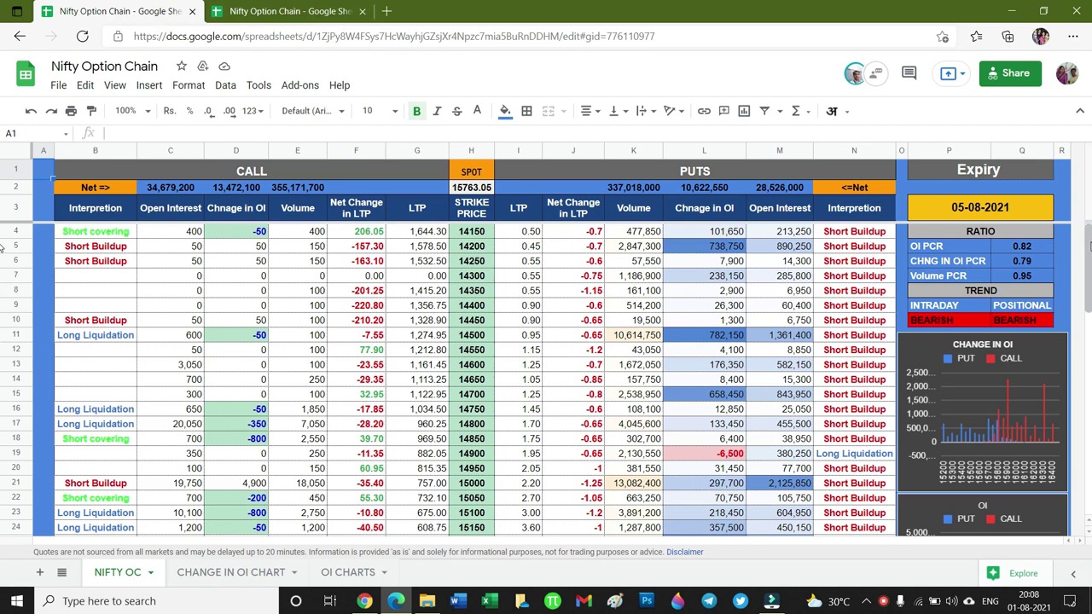
{"action": "left_click", "coordinate": [217, 574]}
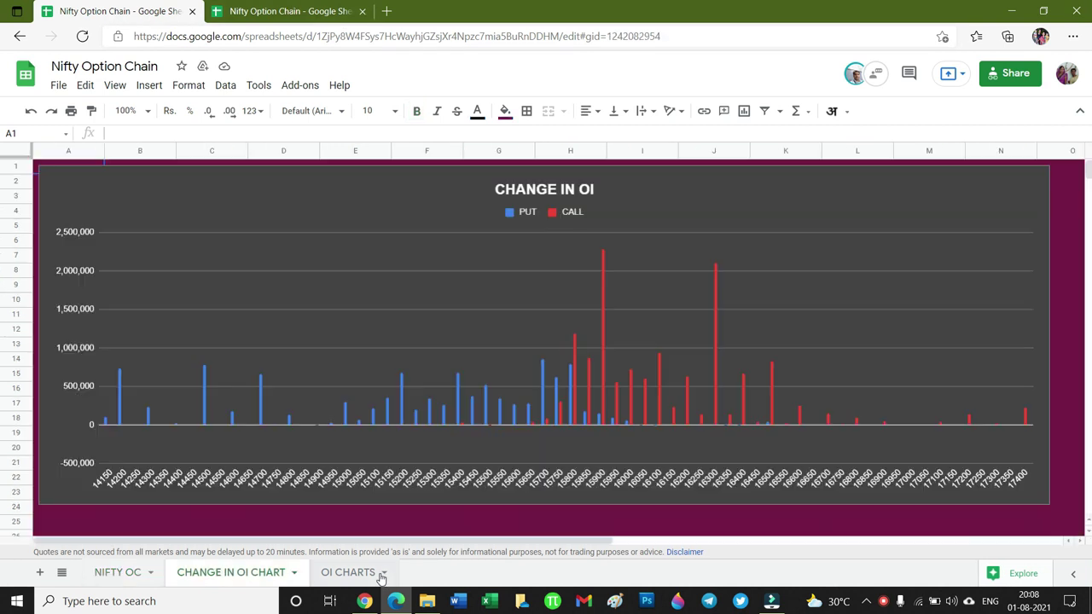
{"action": "left_click", "coordinate": [117, 573]}
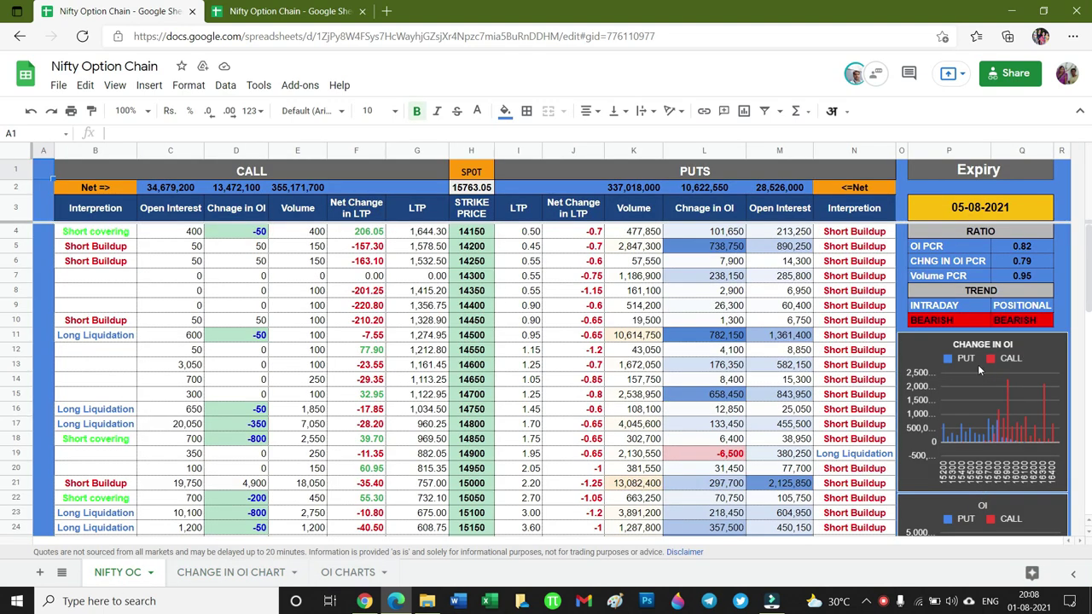
{"action": "left_click", "coordinate": [236, 572]}
{"action": "left_click", "coordinate": [337, 573]}
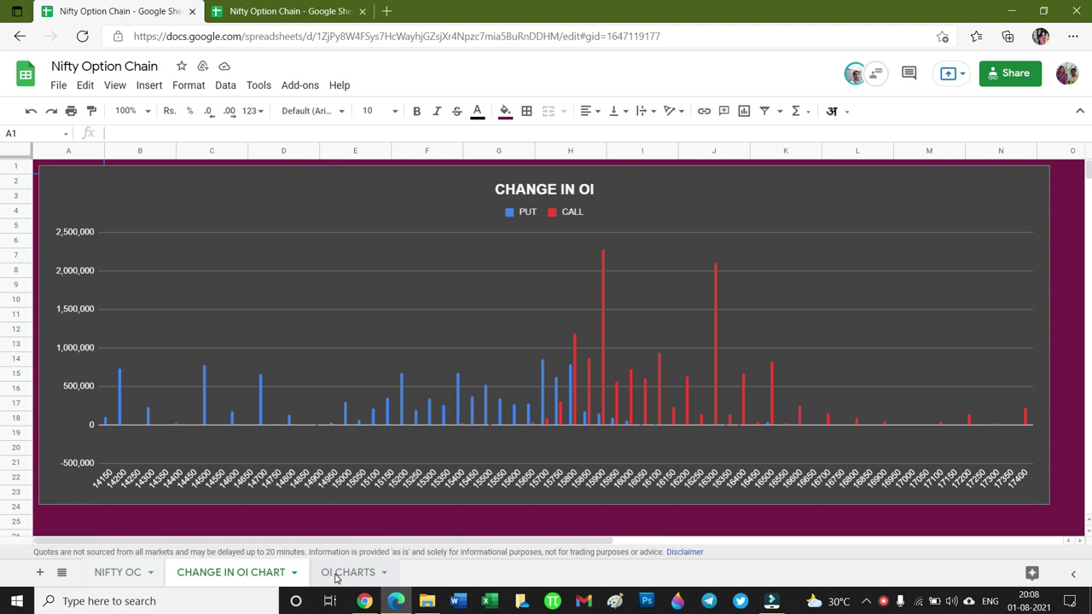
- Examine the call open interest, change in OI and volume for the 15800 strike on the NIFTY OC sheet
{"action": "left_click", "coordinate": [118, 573]}
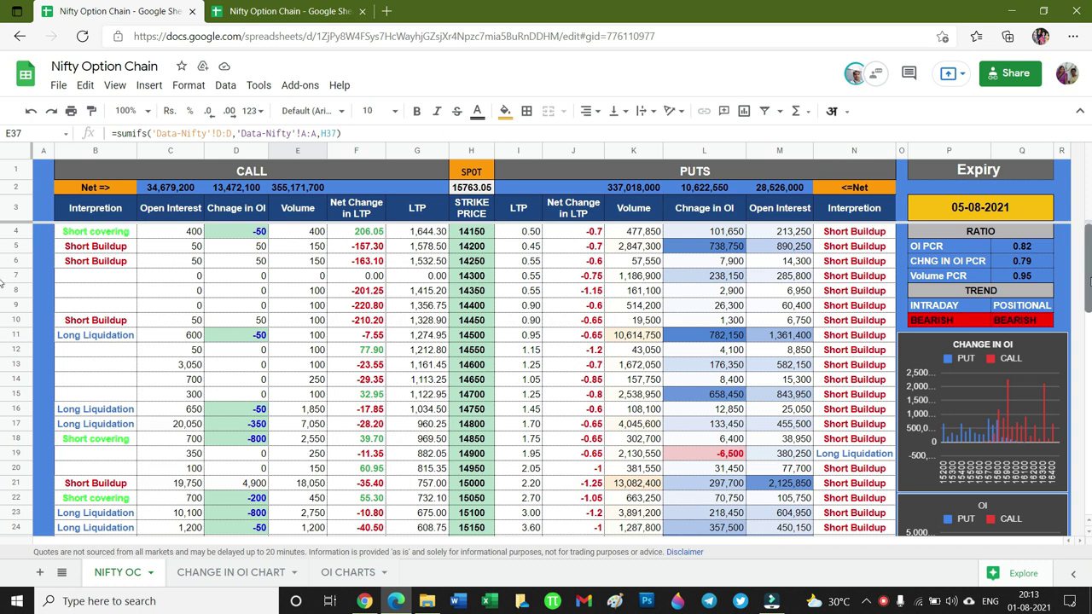
{"action": "scroll", "coordinate": [1055, 341], "scroll_direction": "down", "scroll_amount": 5}
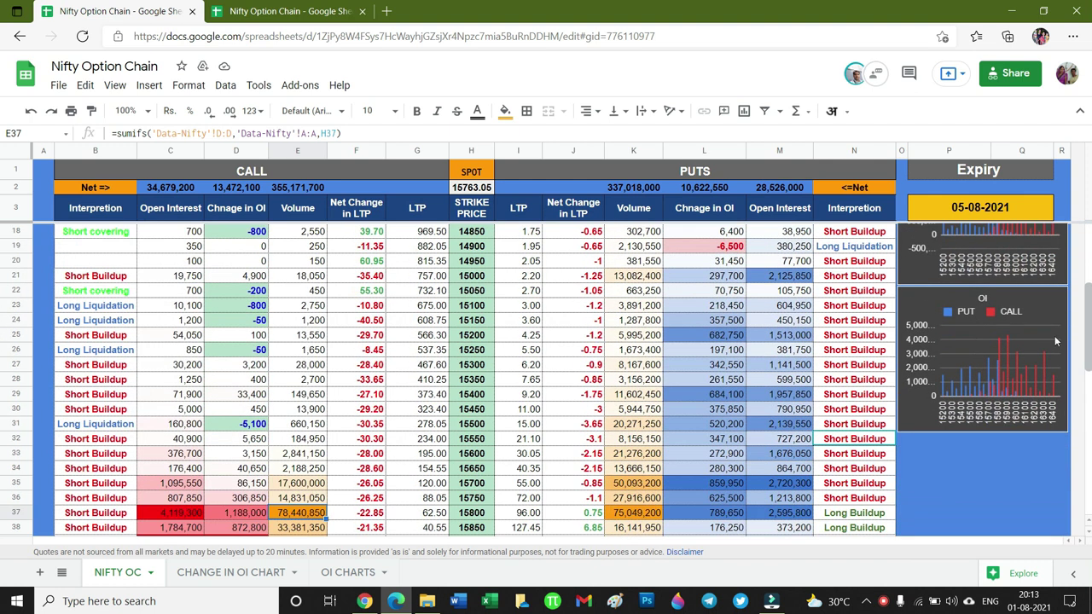
{"action": "left_click", "coordinate": [191, 517]}
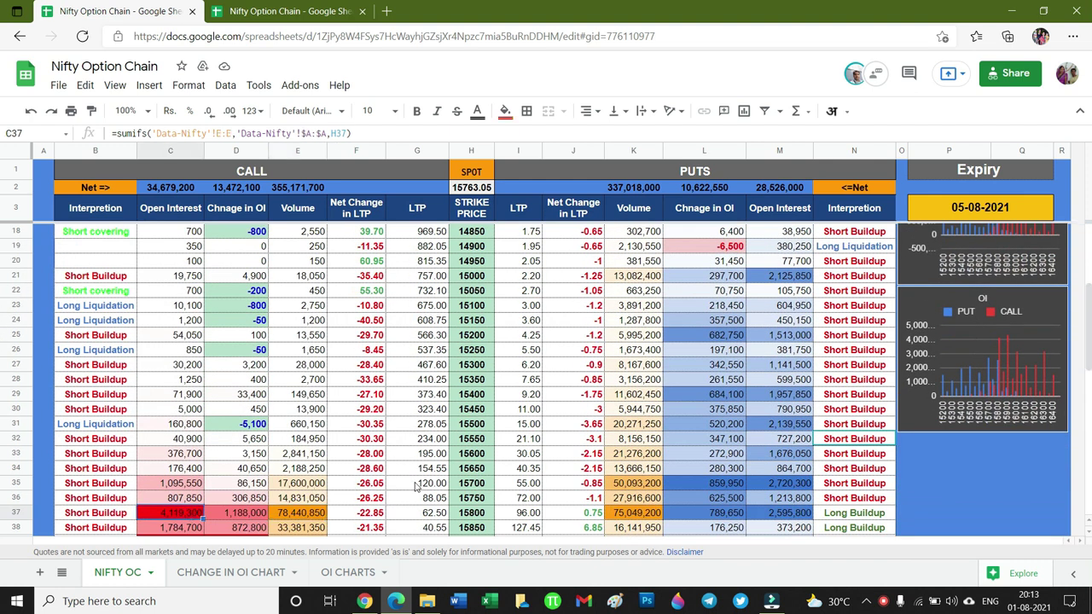
{"action": "left_click", "coordinate": [279, 518]}
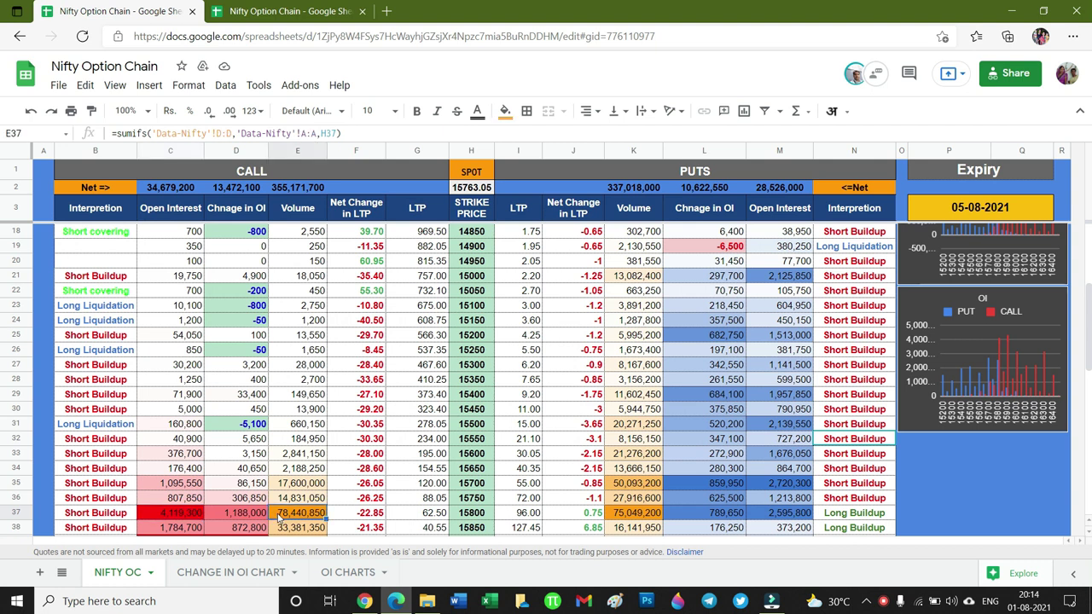
{"action": "left_click", "coordinate": [220, 518]}
{"action": "left_click", "coordinate": [186, 518]}
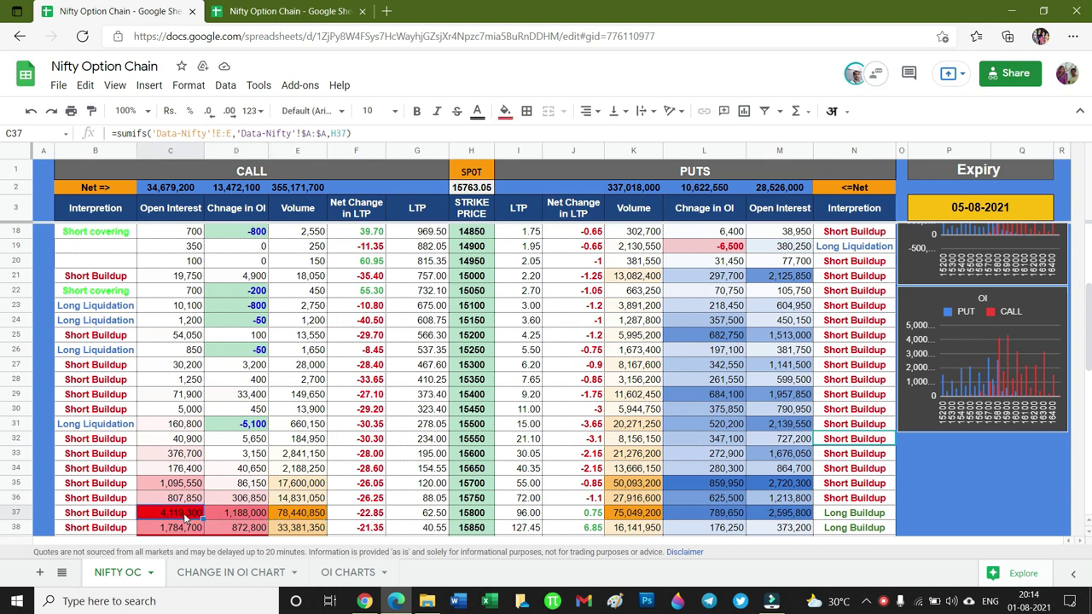
{"action": "left_click_drag", "start_coordinate": [1088, 326], "coordinate": [1088, 268]}
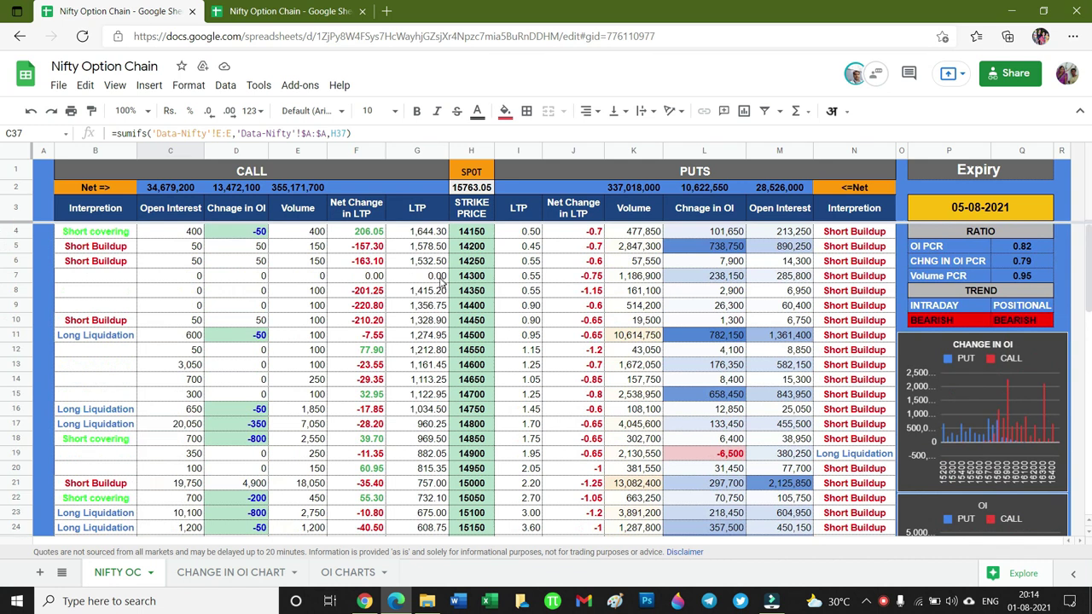